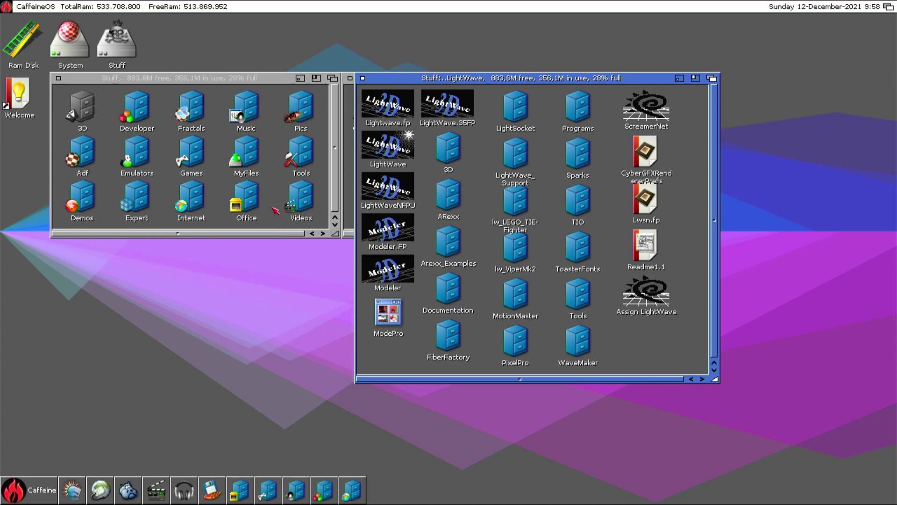
- Launch Lightwave.fp, glance at the scene panel, then quit LightWave via File > Quit
double_click(407, 115)
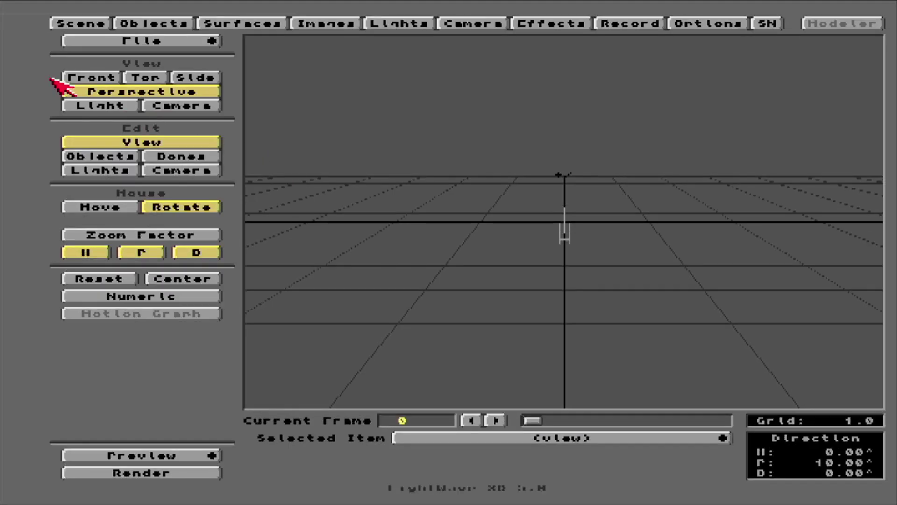
click(60, 24)
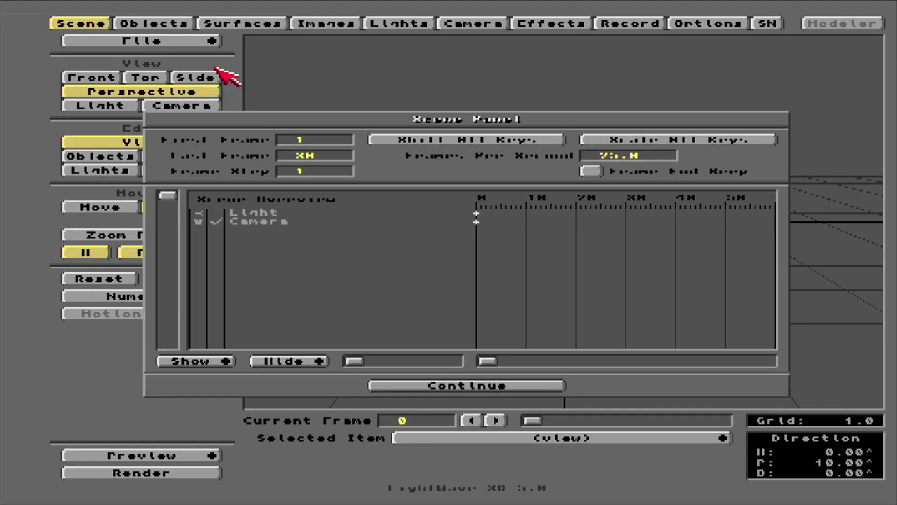
click(473, 386)
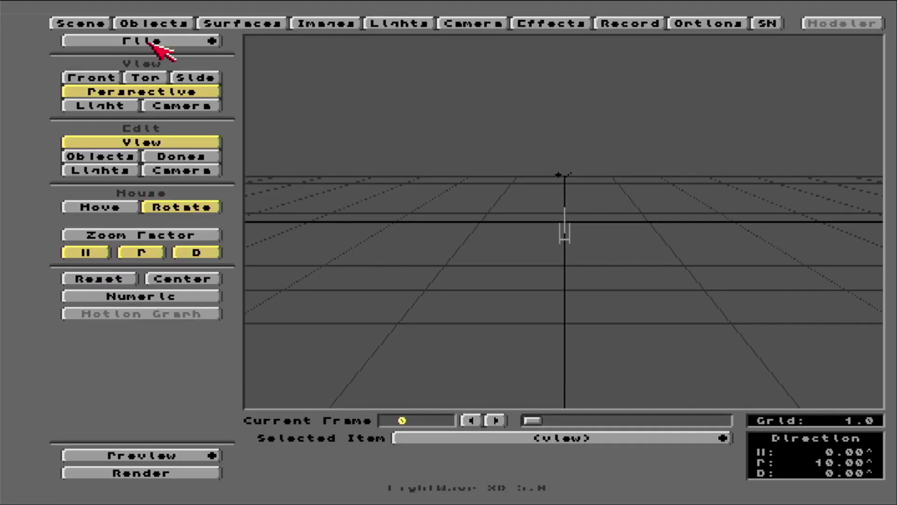
click(154, 43)
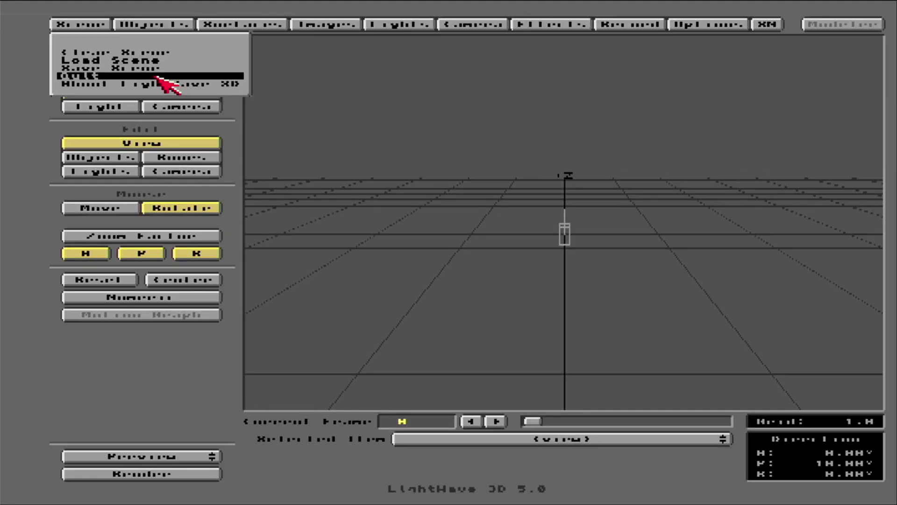
click(162, 74)
click(332, 272)
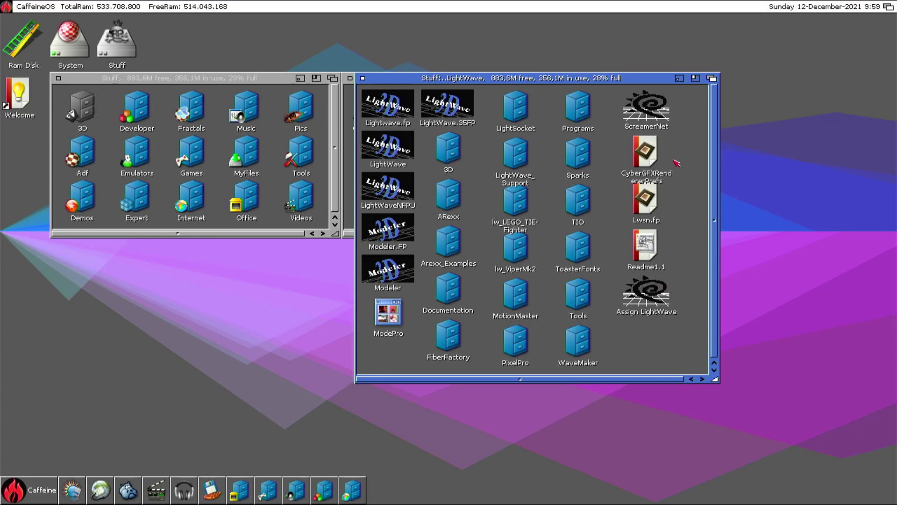
- Set the CyberGFX Renderer Prefs screen mode to 1280x720 24 bit RGB and save it
double_click(655, 159)
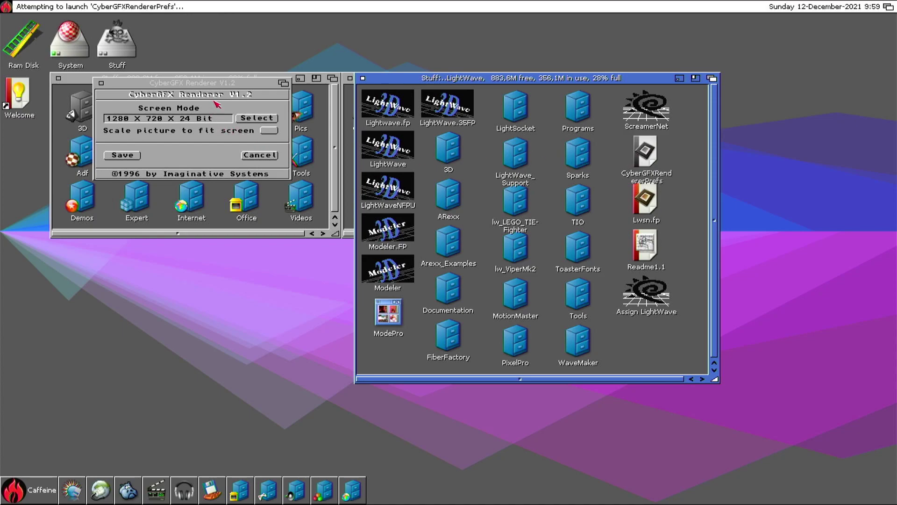
drag(204, 84, 350, 170)
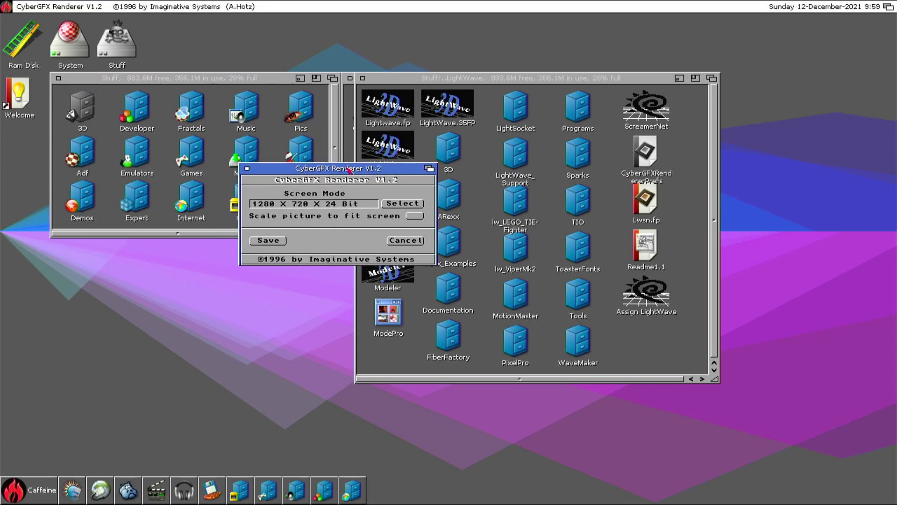
click(401, 204)
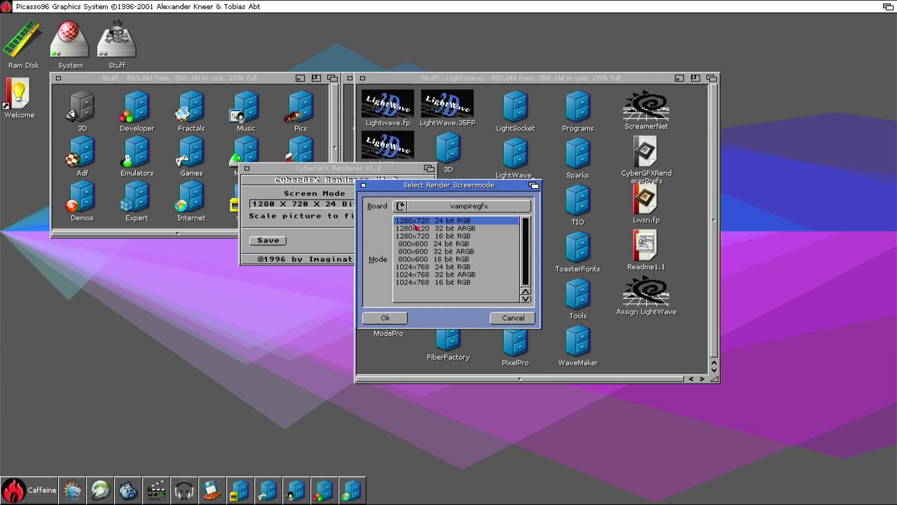
click(398, 320)
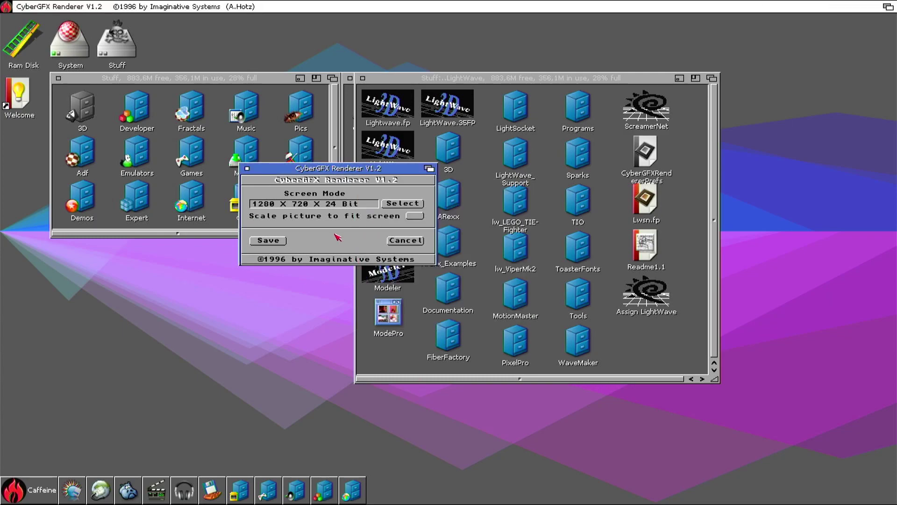
click(268, 240)
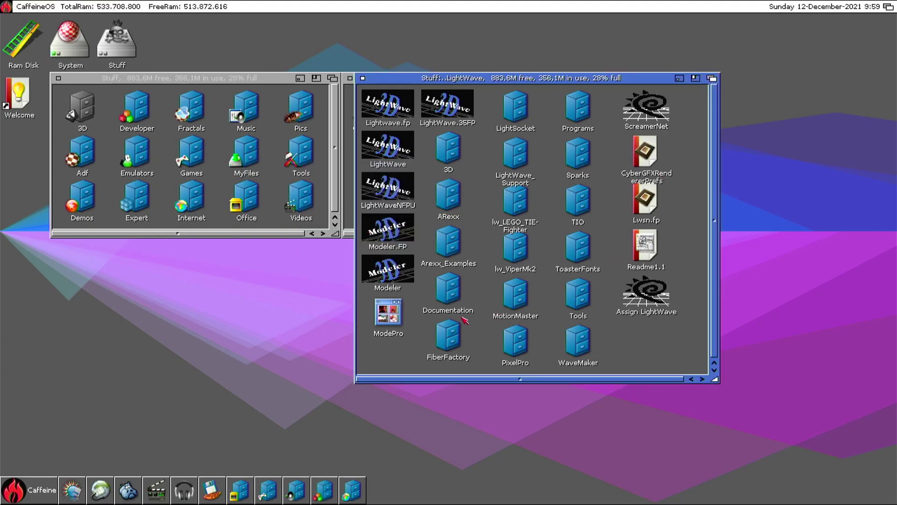
double_click(392, 312)
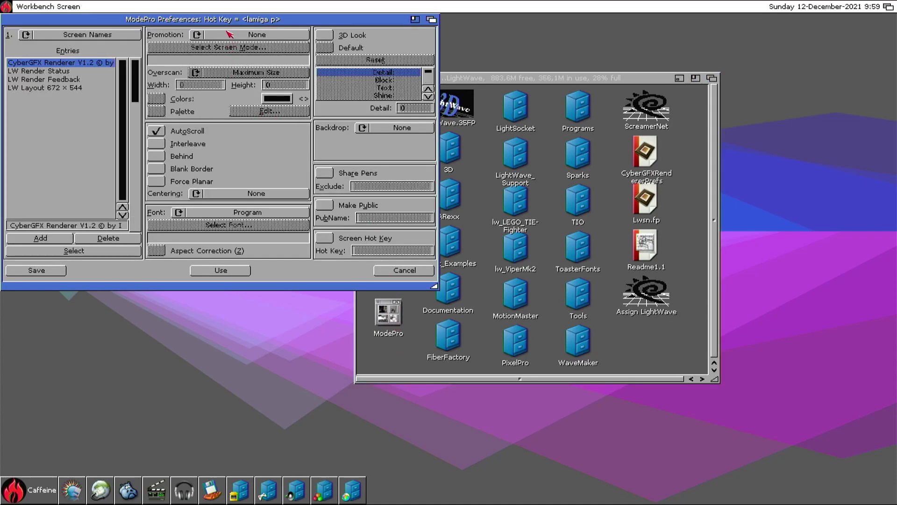
- Review the CyberGFX Renderer V1.2, LW Render Status, LW Render Feedback and LW Layout 672 × 544 entries
drag(233, 18, 544, 120)
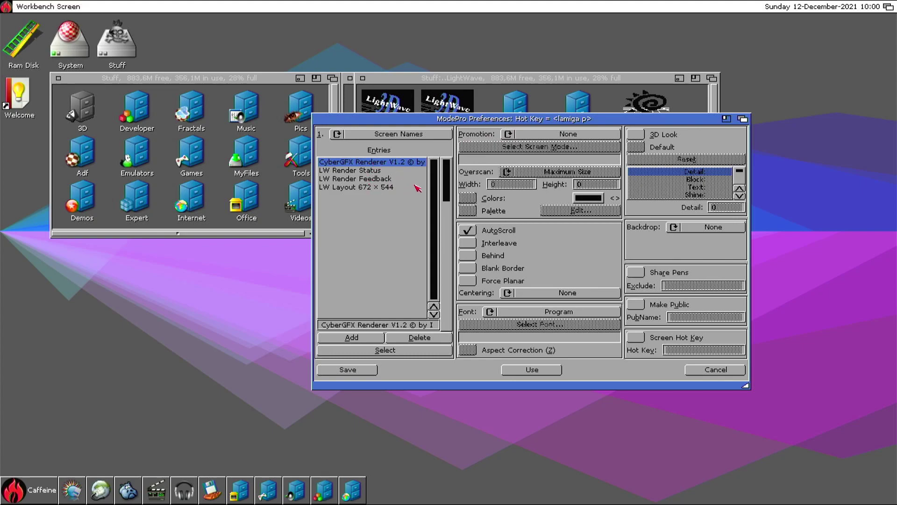
click(381, 171)
click(381, 179)
click(384, 188)
click(381, 179)
click(381, 171)
click(380, 164)
click(381, 171)
click(381, 179)
click(384, 187)
click(377, 179)
click(375, 171)
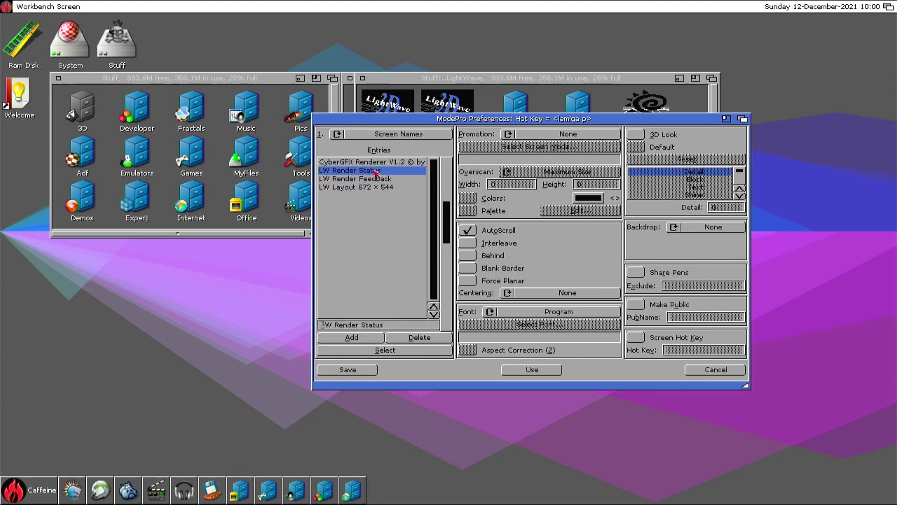
click(389, 163)
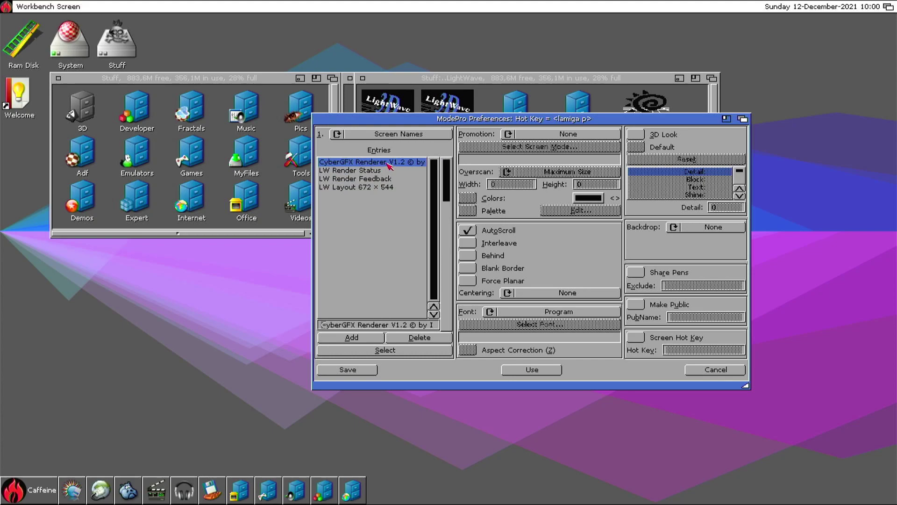
- Delete all four ModePro entries one by one and save the empty list
click(420, 337)
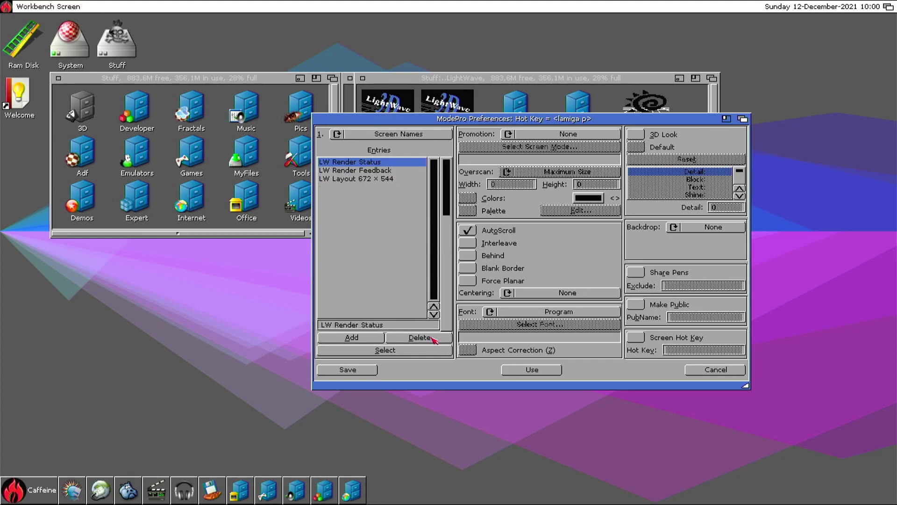
click(420, 338)
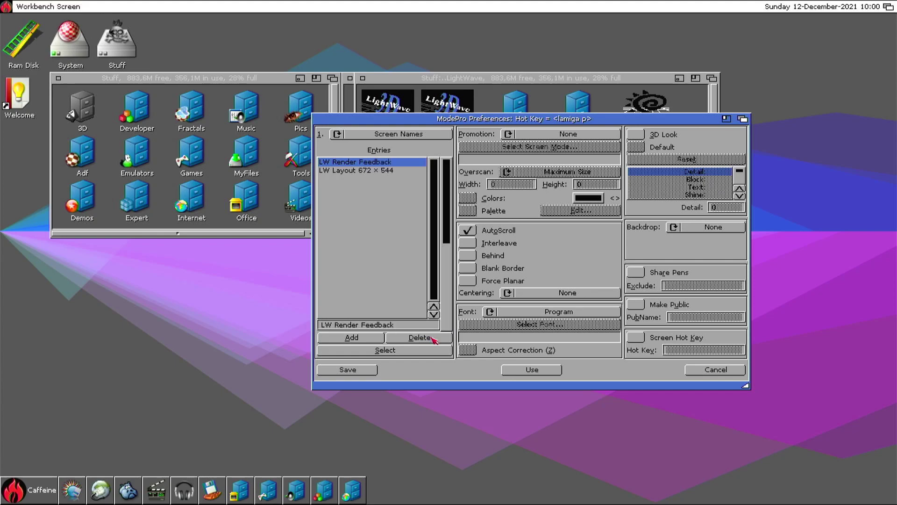
click(420, 338)
click(432, 338)
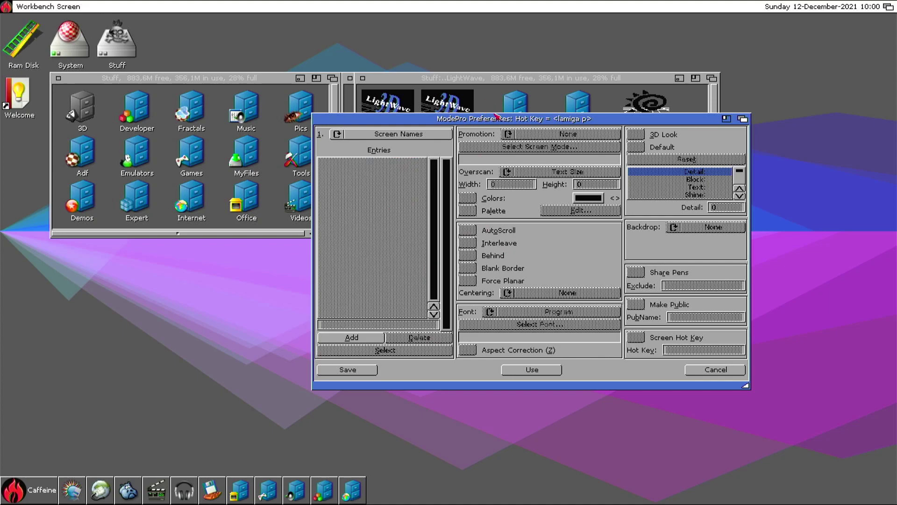
drag(497, 116, 423, 92)
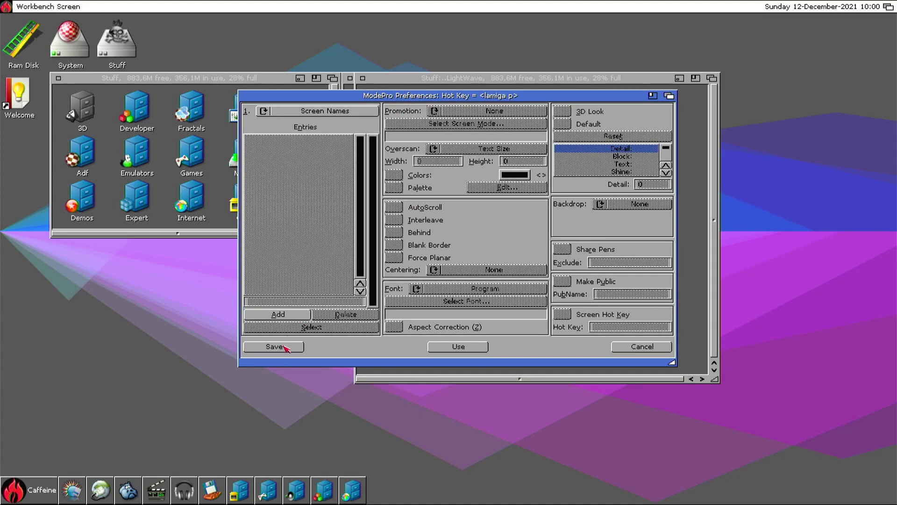
click(276, 347)
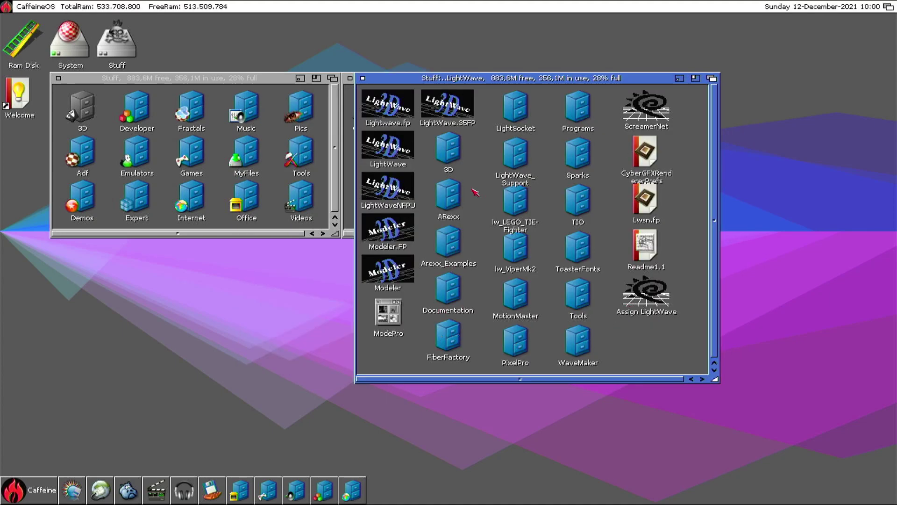
- Relaunch Lightwave.fp, cancel ModePro's promotion prompt, then quit LightWave back to Workbench
double_click(405, 112)
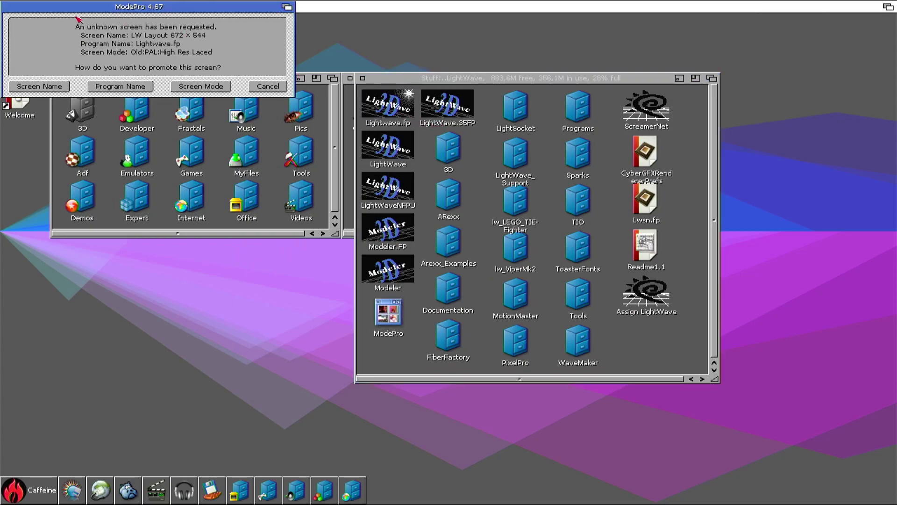
drag(114, 10, 406, 220)
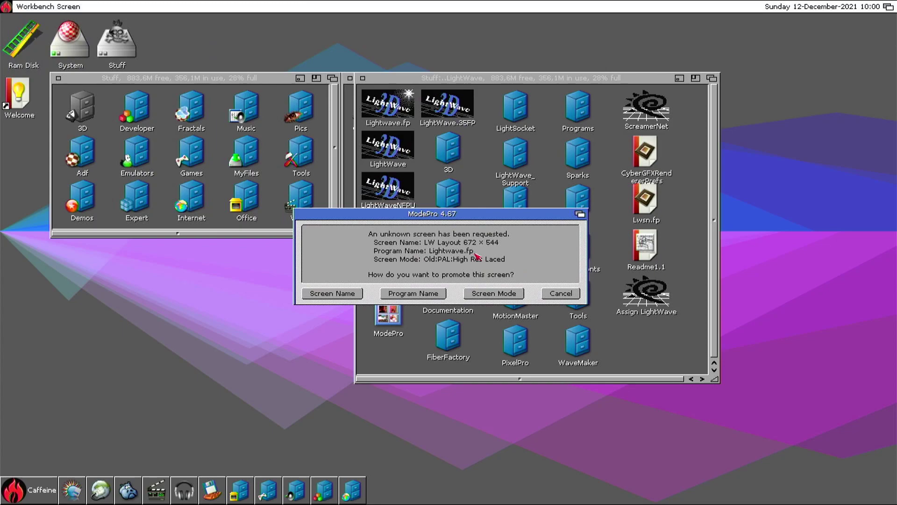
click(561, 293)
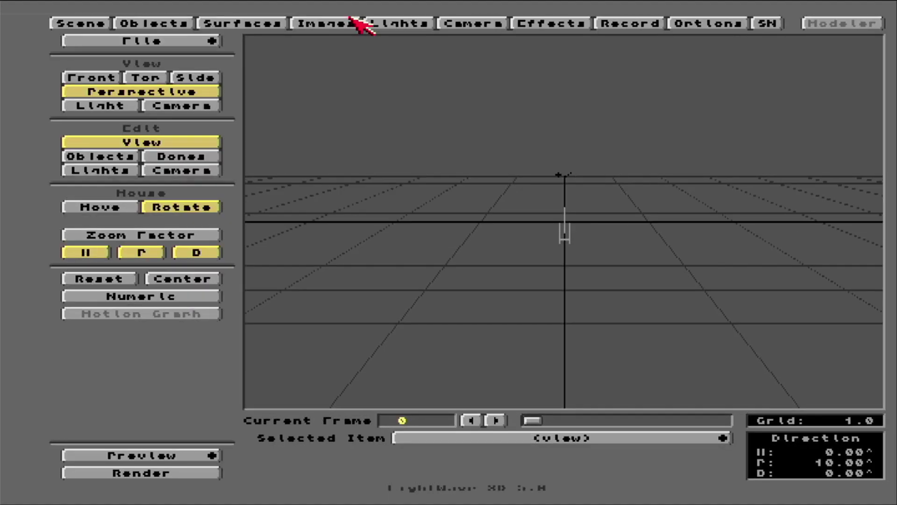
drag(78, 34, 125, 74)
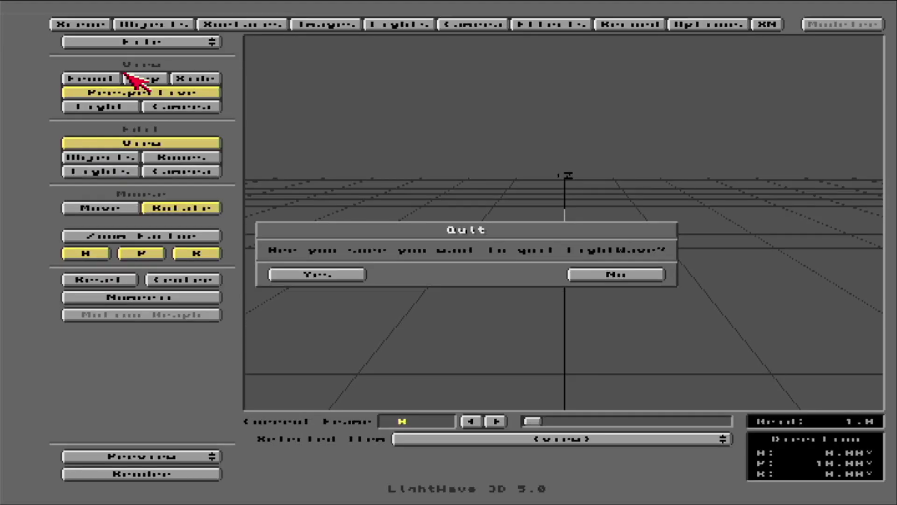
click(316, 275)
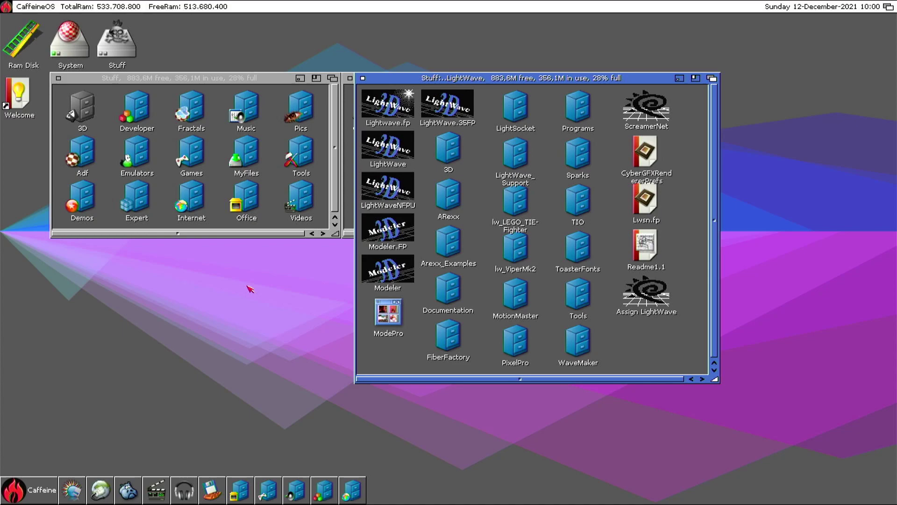
- Confirm ModePro has Enable Screen Promotion and Ask about unknown Screens on, then relaunch Lightwave.fp
double_click(395, 322)
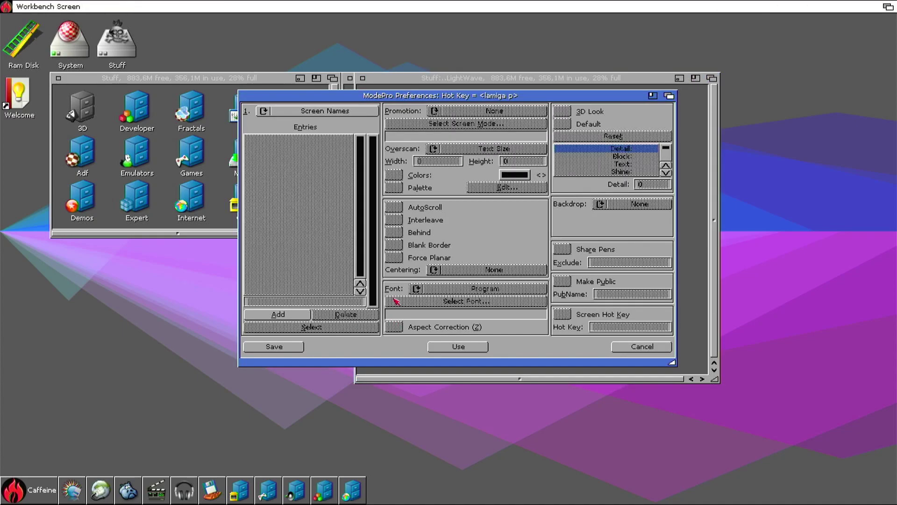
right_click(407, 100)
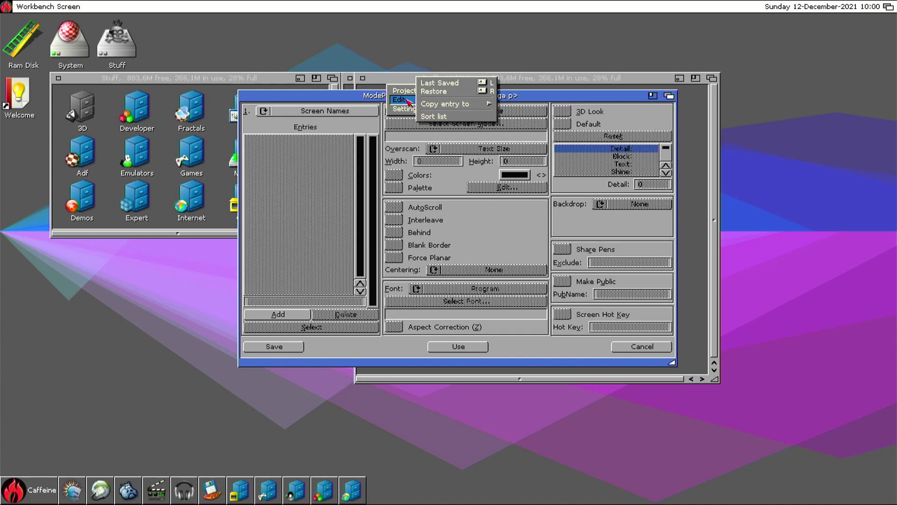
mouse_move(407, 109)
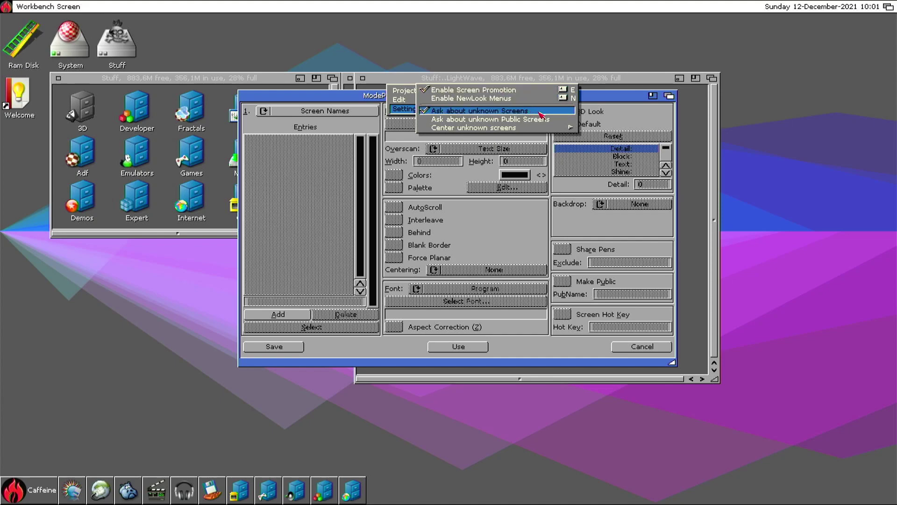
mouse_move(514, 127)
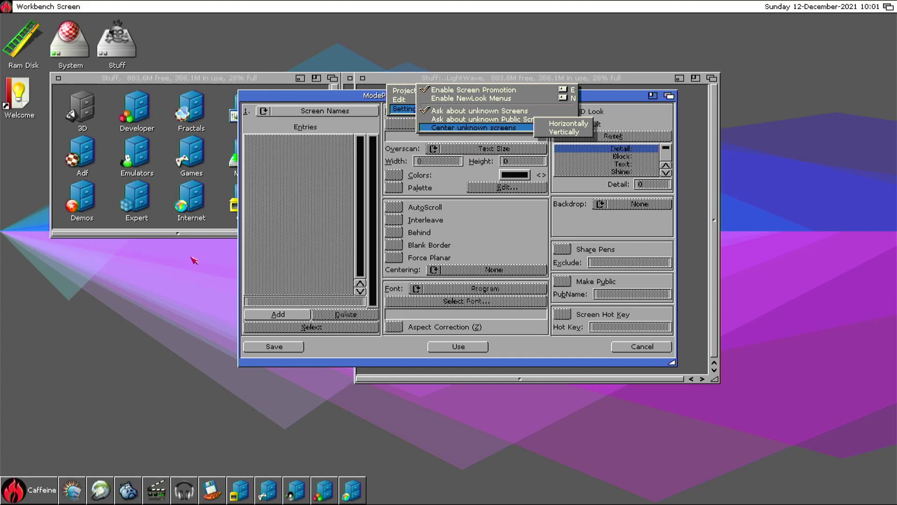
click(310, 242)
click(262, 348)
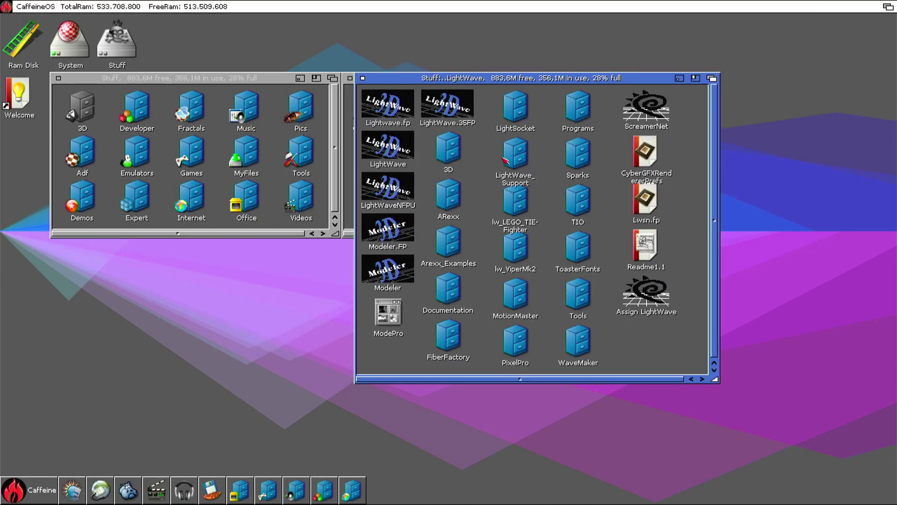
double_click(394, 107)
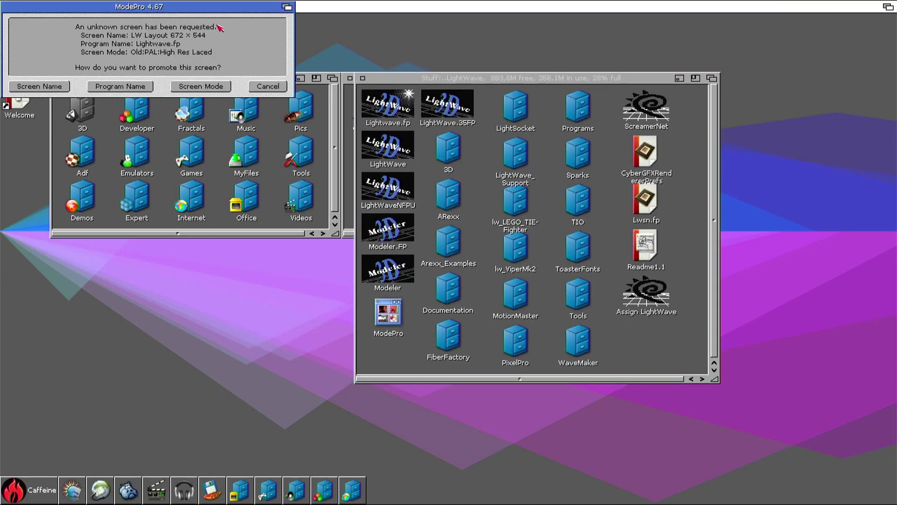
- Add a Screen Name entry for LW Layout 672 × 544 with Promotion set to Screenmode
drag(192, 6, 555, 173)
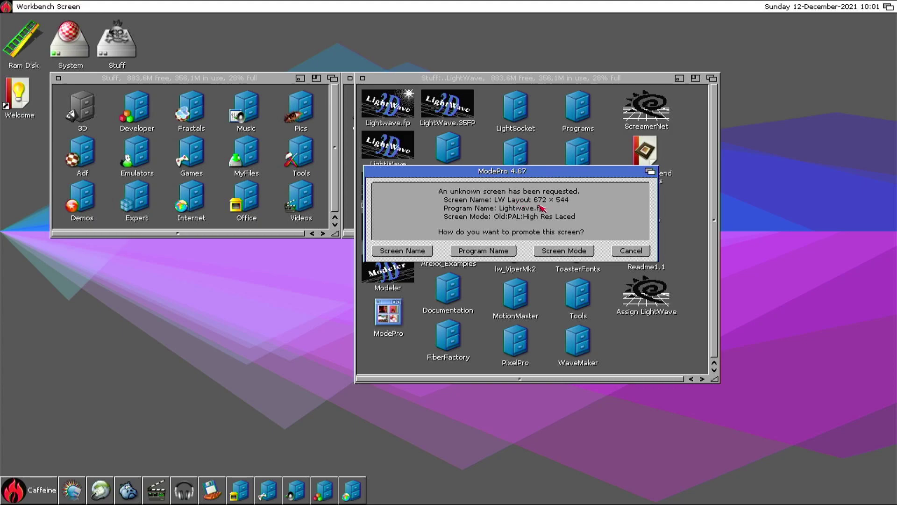
click(432, 253)
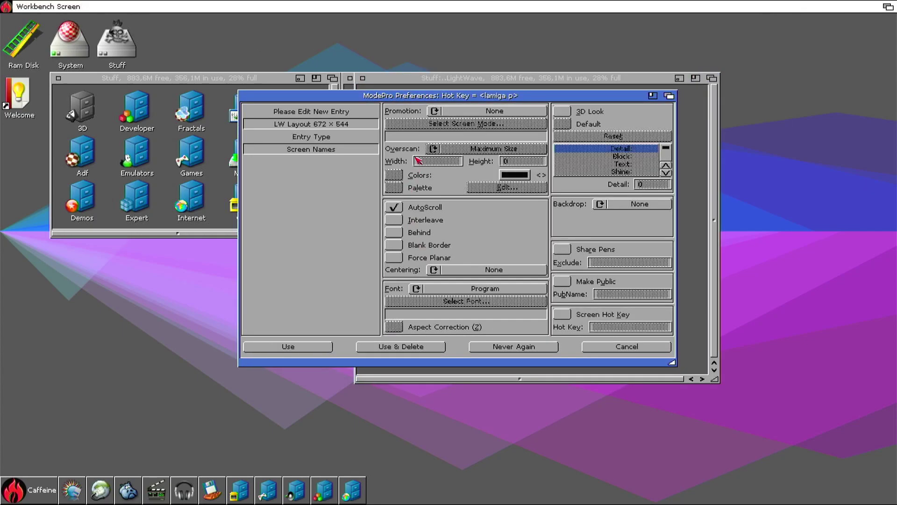
drag(486, 114, 504, 130)
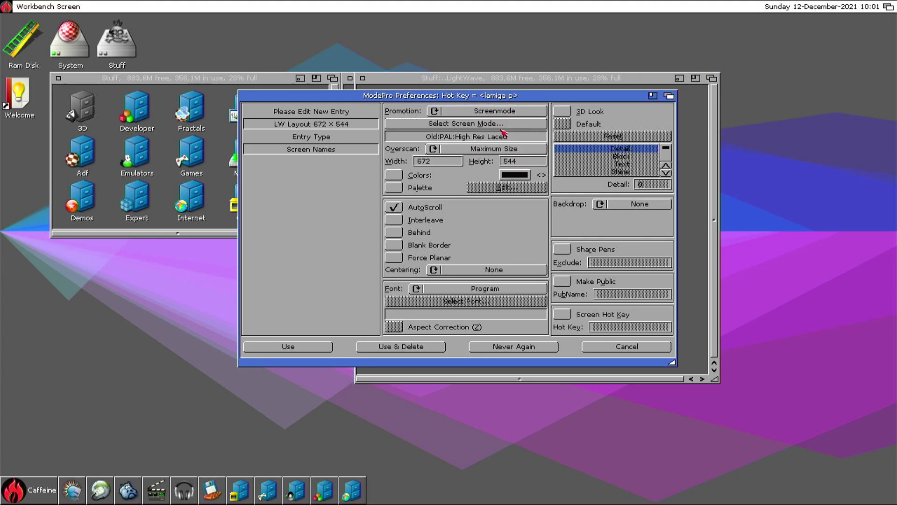
- Choose SAGA: 1280x720 16bit as the LW Layout screen mode and apply it with Use
click(494, 124)
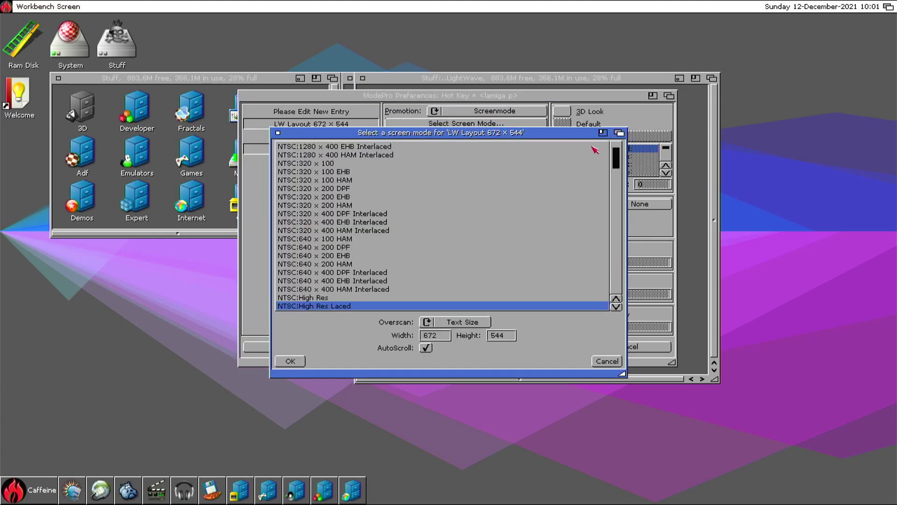
drag(617, 159, 600, 219)
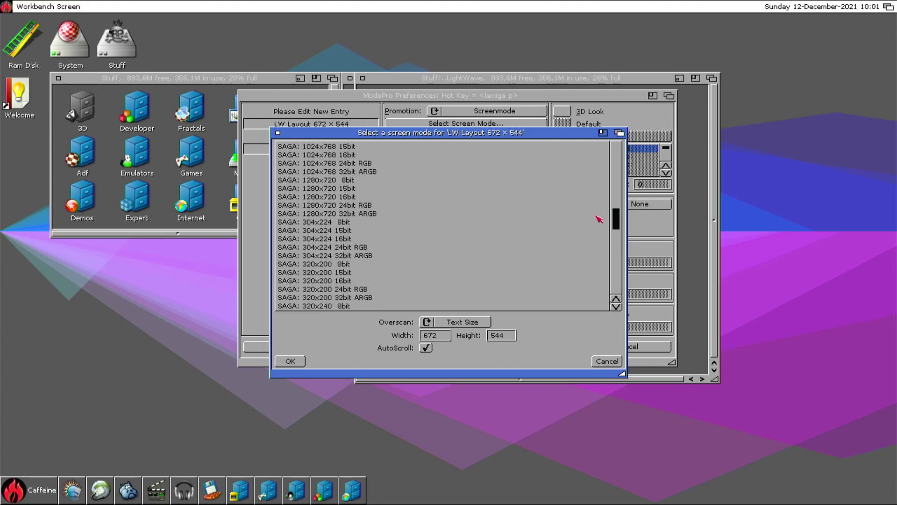
click(358, 197)
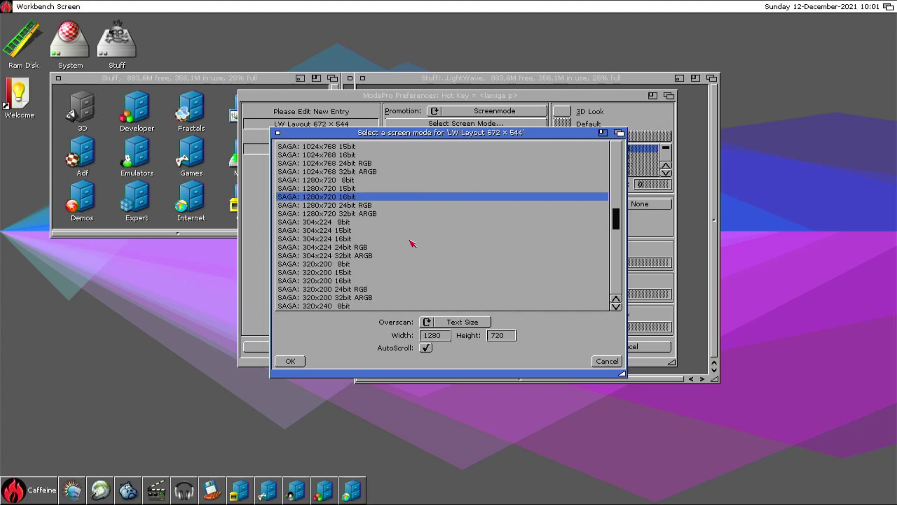
click(301, 364)
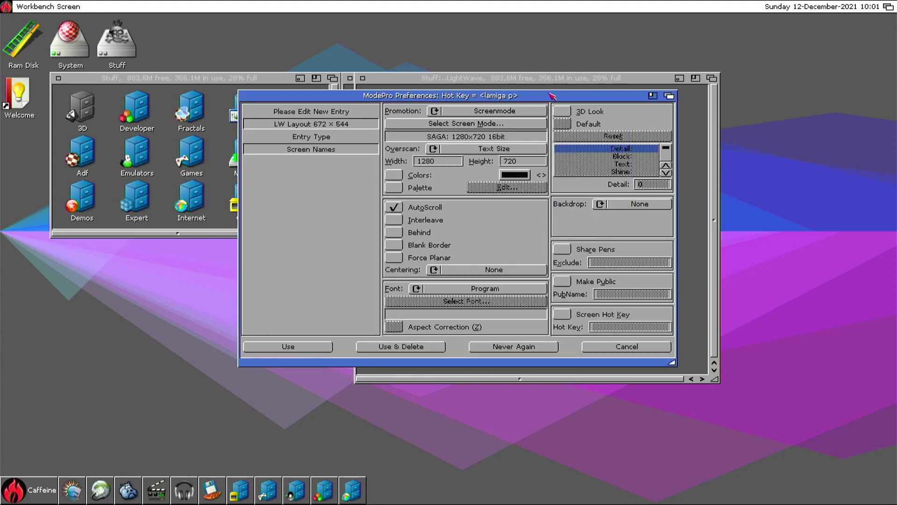
click(276, 352)
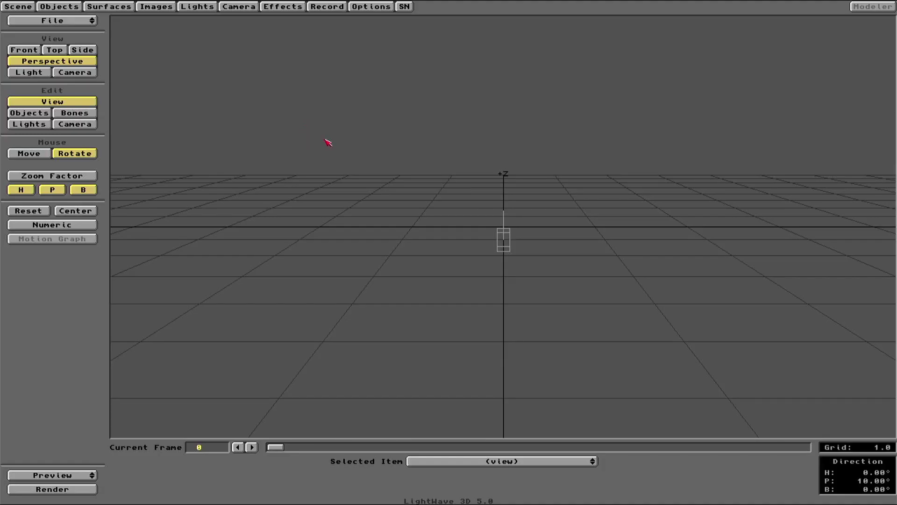